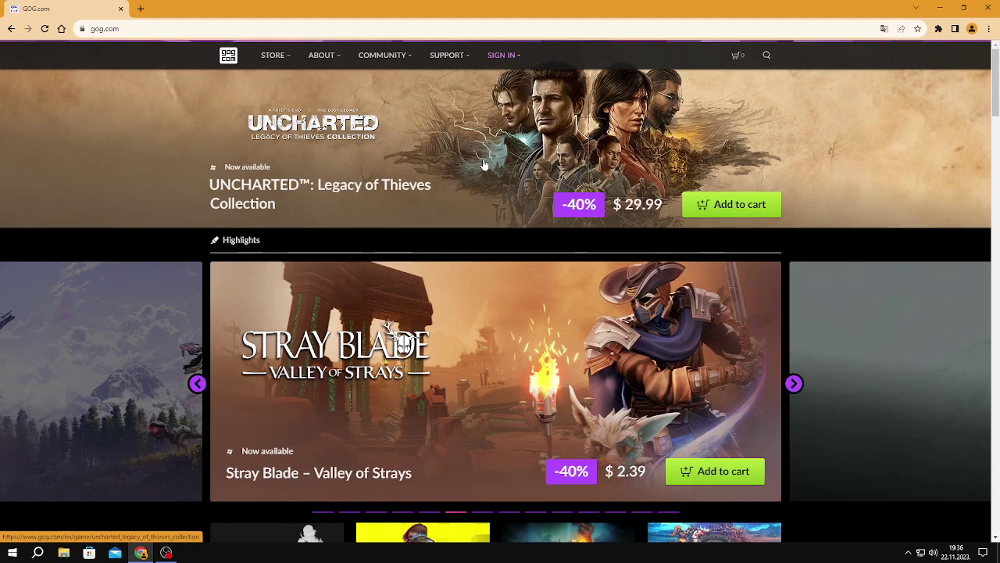
scroll(483, 165, "down", 2)
scroll(486, 164, "down", 2)
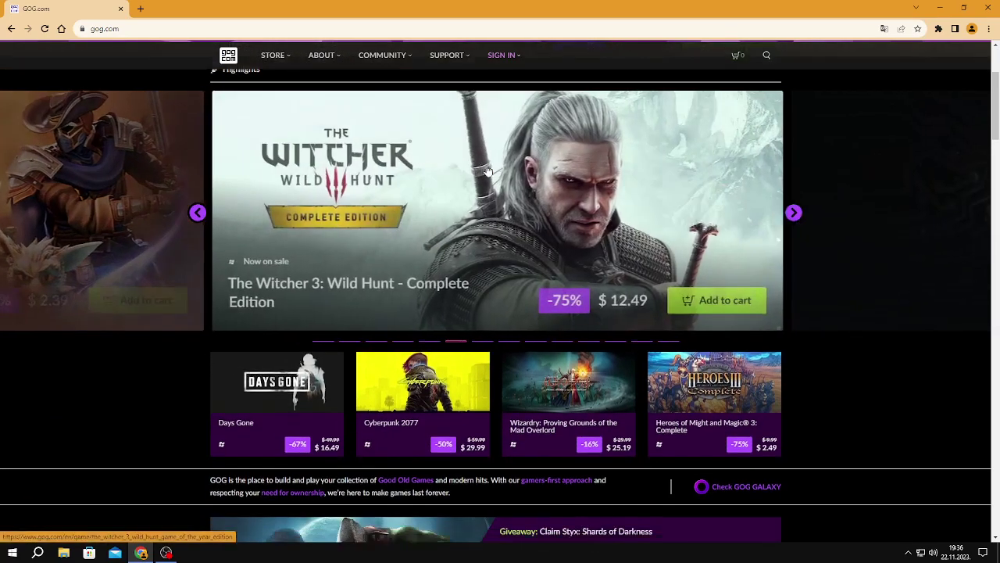
scroll(486, 165, "down", 1)
scroll(486, 164, "down", 1)
scroll(486, 165, "down", 1)
scroll(486, 164, "down", 1)
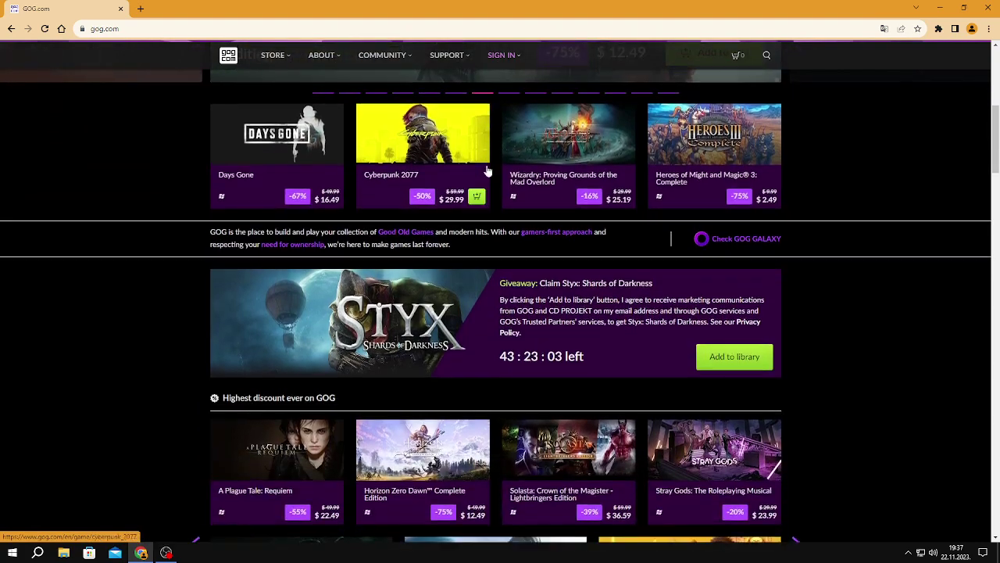
scroll(486, 168, "down", 1)
scroll(442, 172, "down", 1)
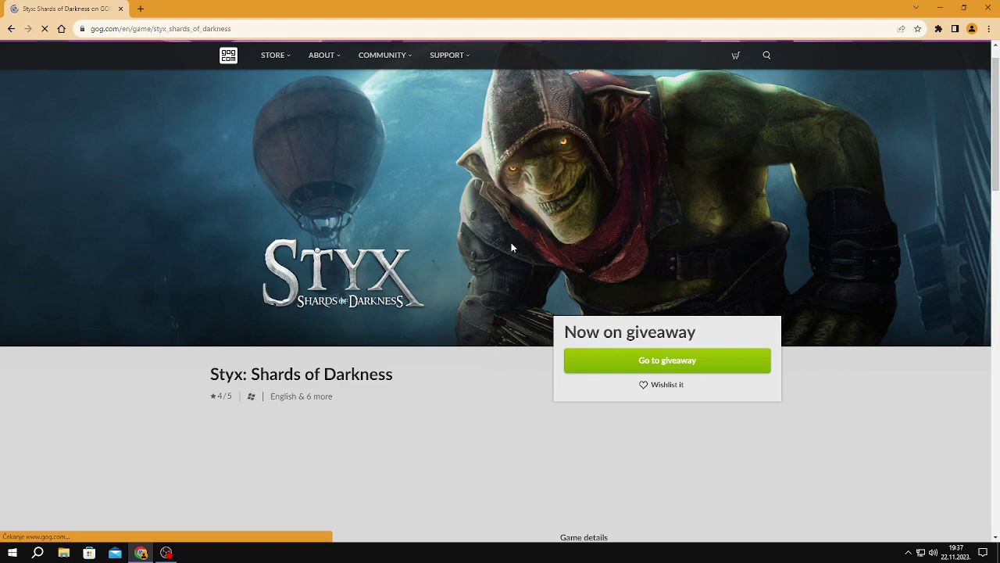
scroll(497, 240, "down", 2)
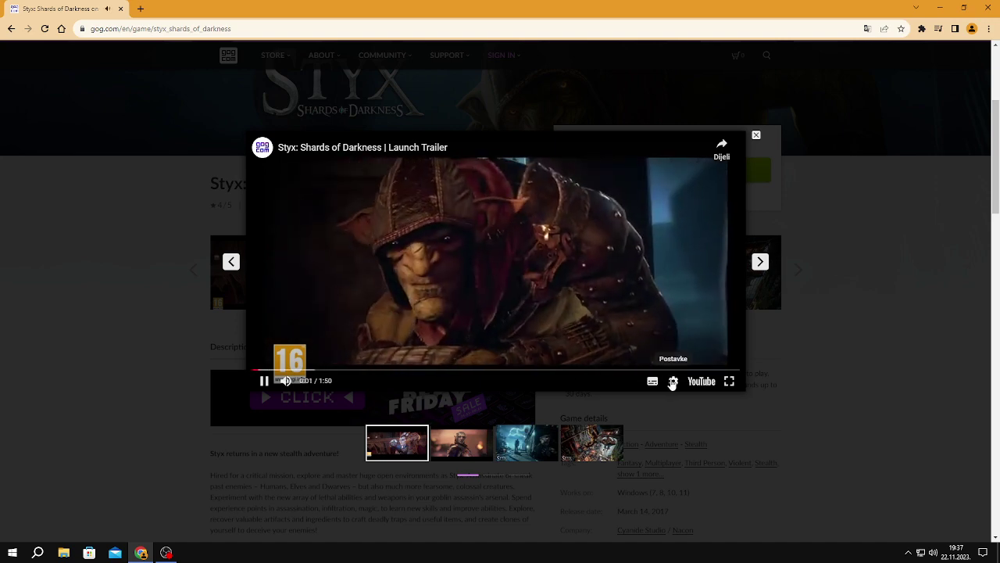
- Check the Launch Trailer's video quality options, then let it play to the end card
left_click(673, 381)
left_click(701, 348)
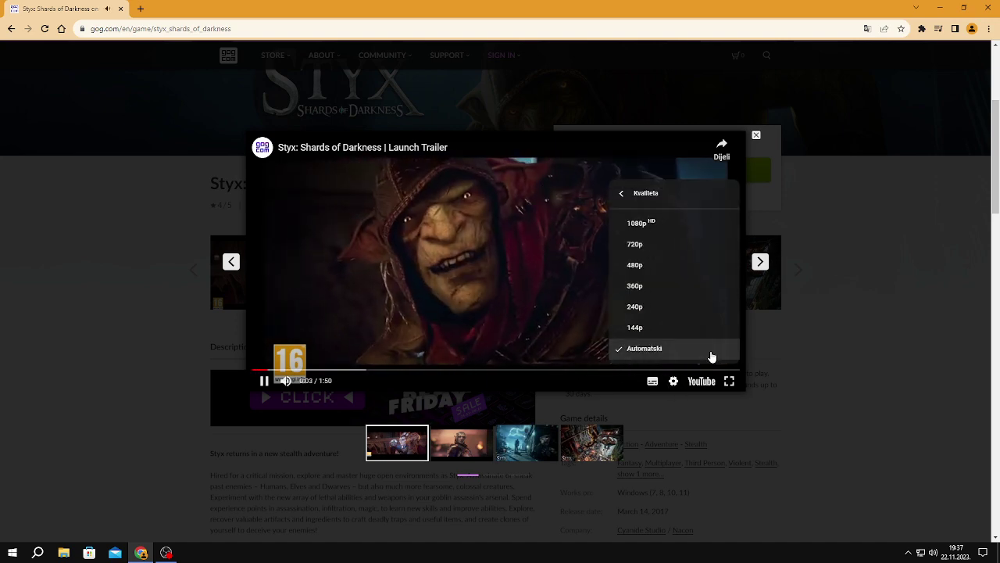
left_click(635, 285)
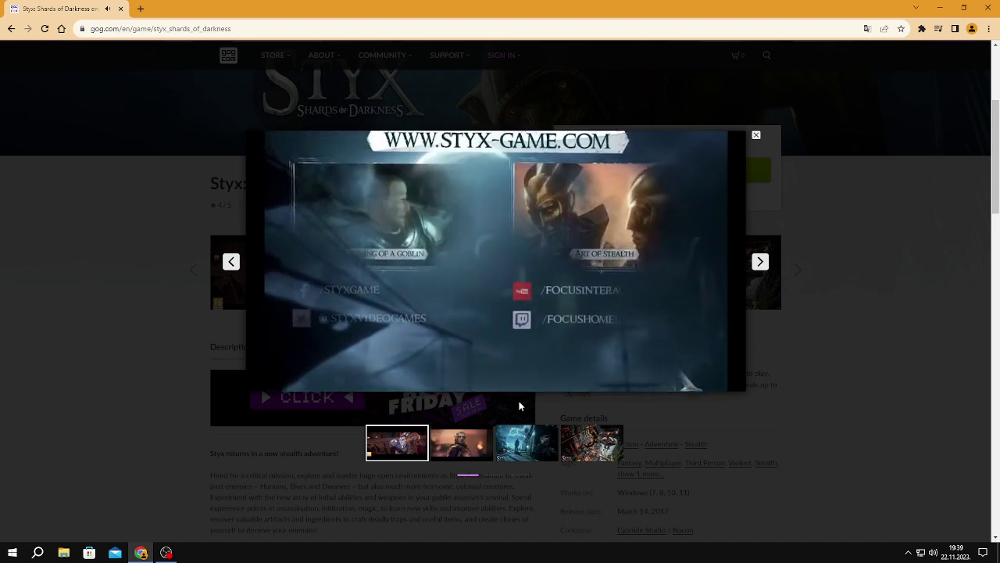
- Select the second thumbnail, the Art of Stealth Trailer, and start it playing
left_click(469, 442)
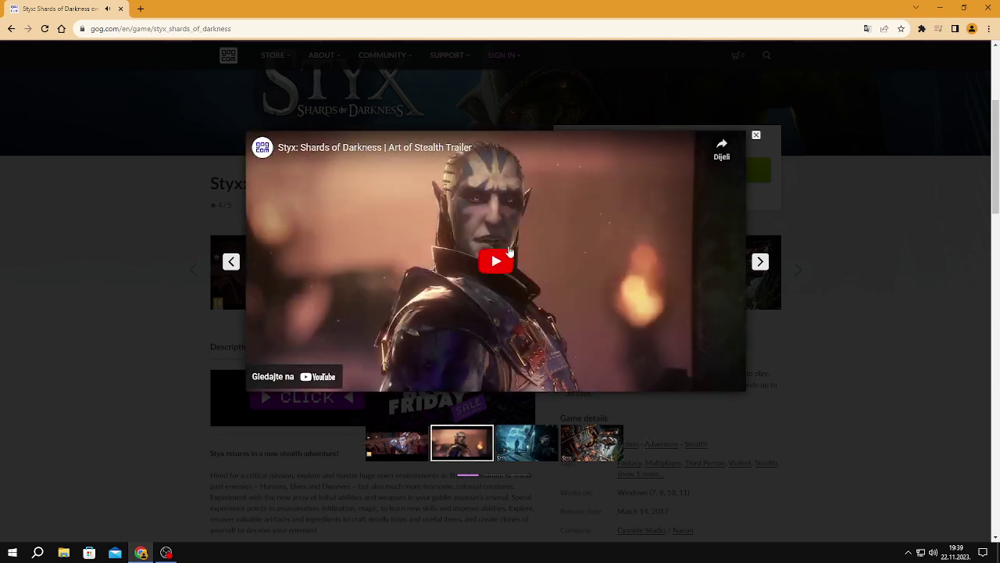
left_click(501, 260)
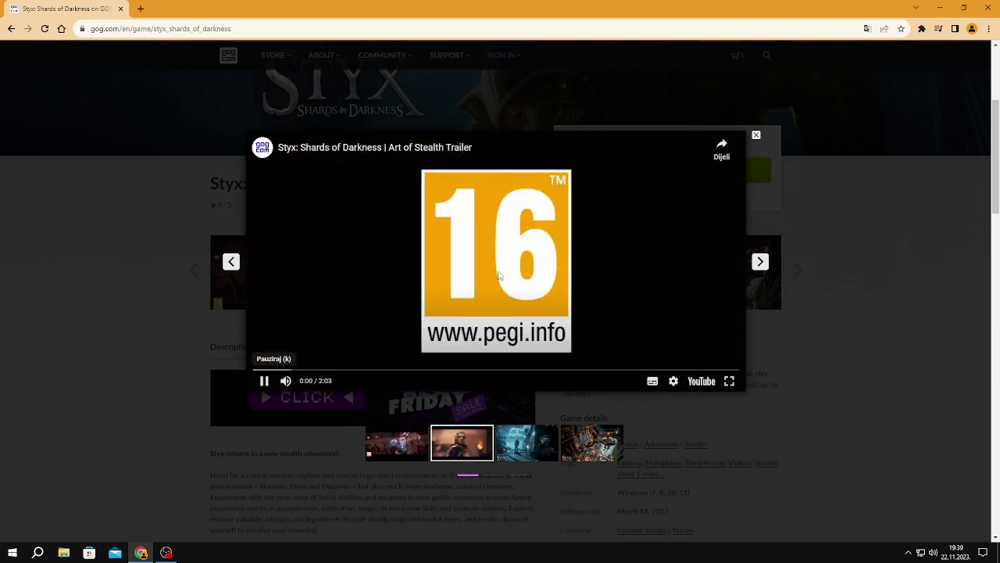